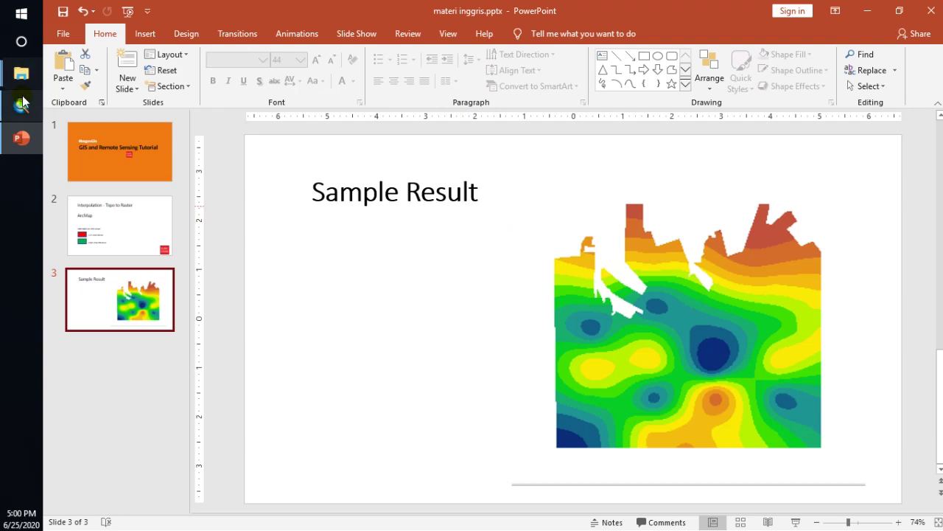
# In ArcMap, add data.shp and boundary.shp to the map.
pyautogui.click(21, 105)
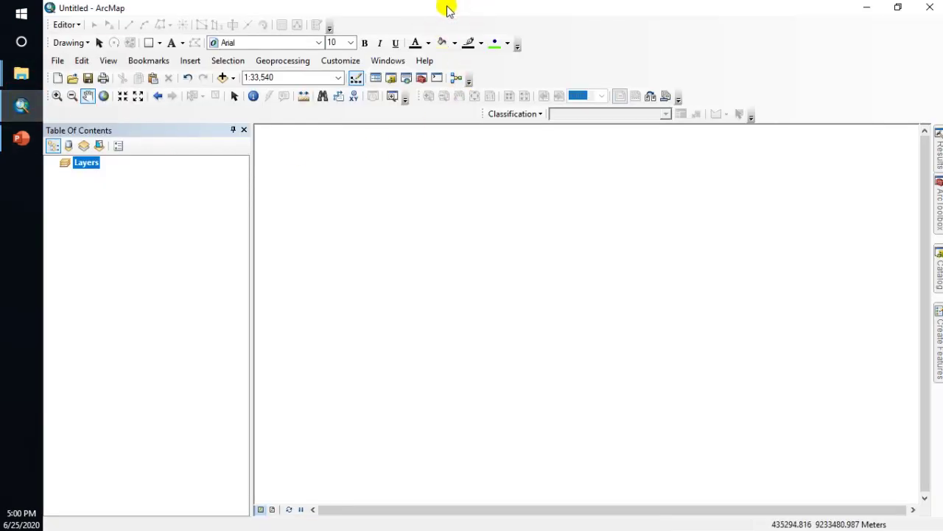
pyautogui.click(222, 77)
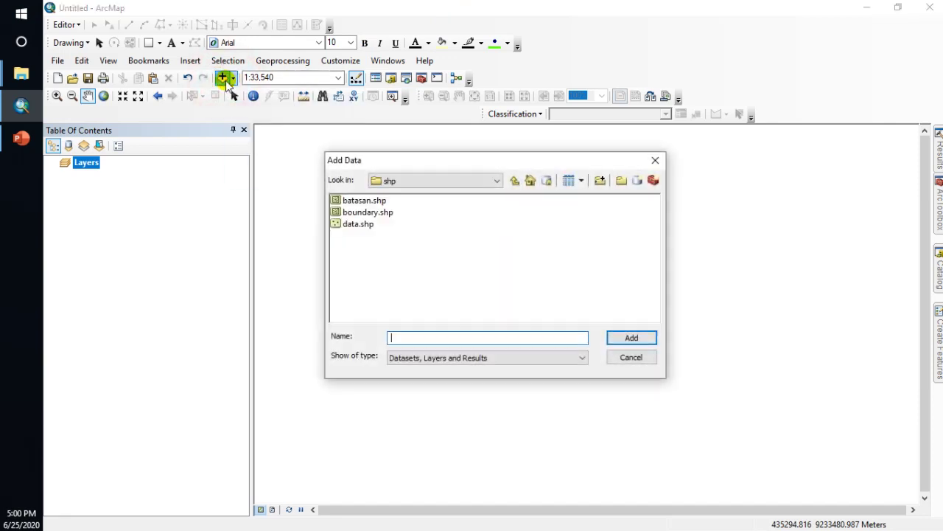
pyautogui.click(368, 225)
pyautogui.keyDown('ctrl'); pyautogui.click(373, 212); pyautogui.keyUp('ctrl')
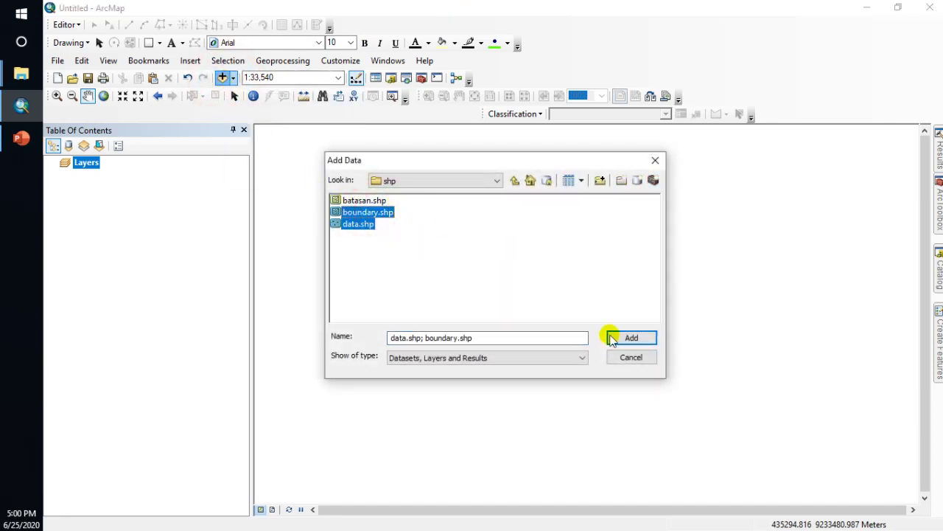
pyautogui.click(647, 340)
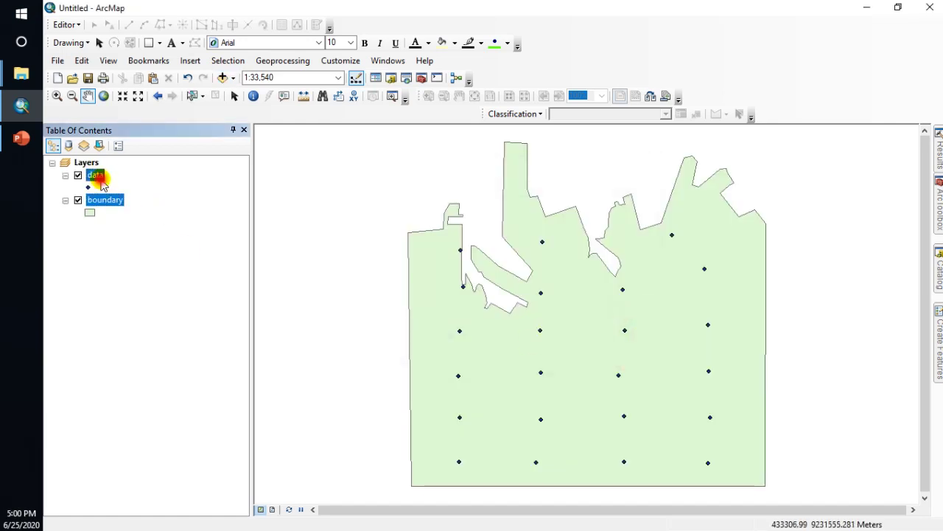
# Open the data layer's attribute table and review the Z values down the column.
pyautogui.rightClick(101, 179)
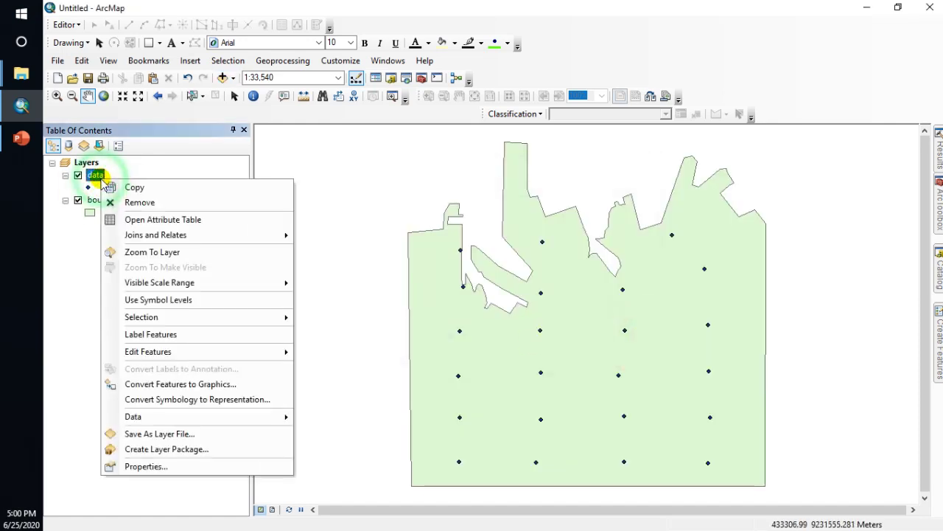
pyautogui.click(132, 221)
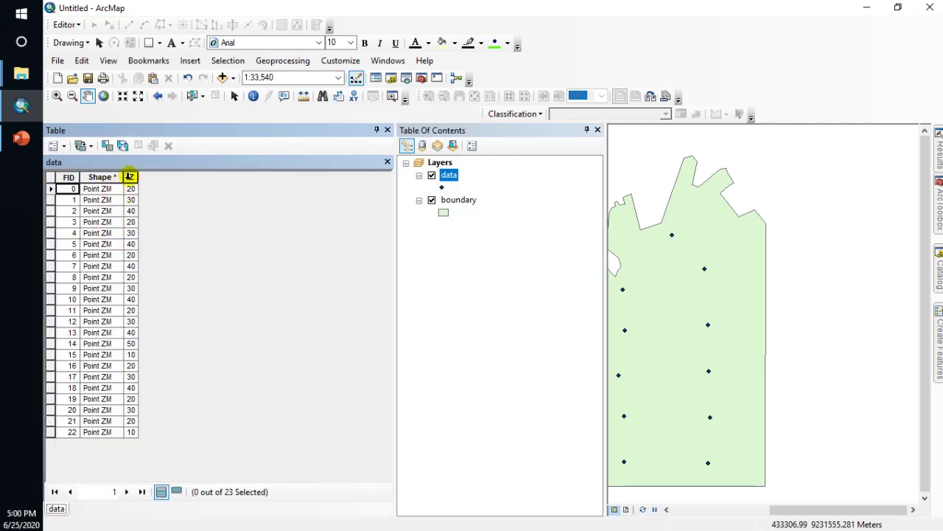
pyautogui.click(129, 177)
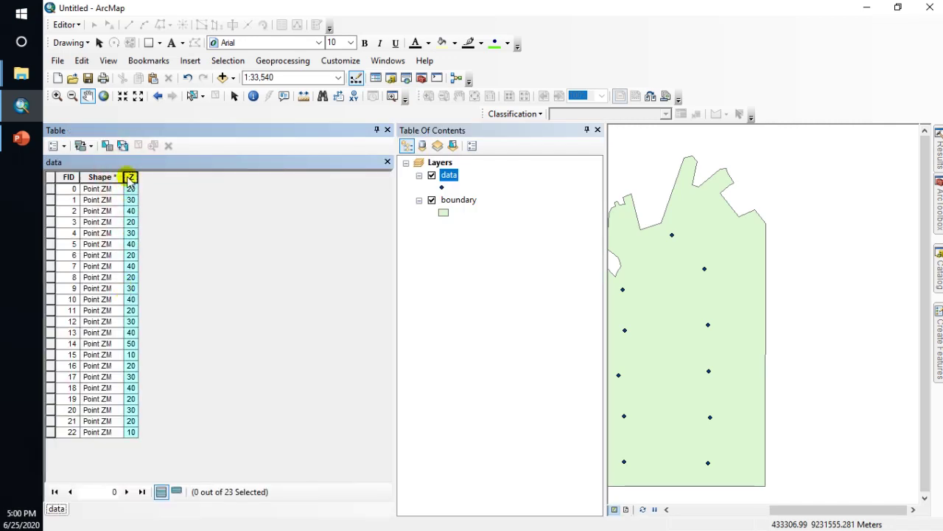
pyautogui.click(130, 221)
pyautogui.write('2')
pyautogui.click(130, 265)
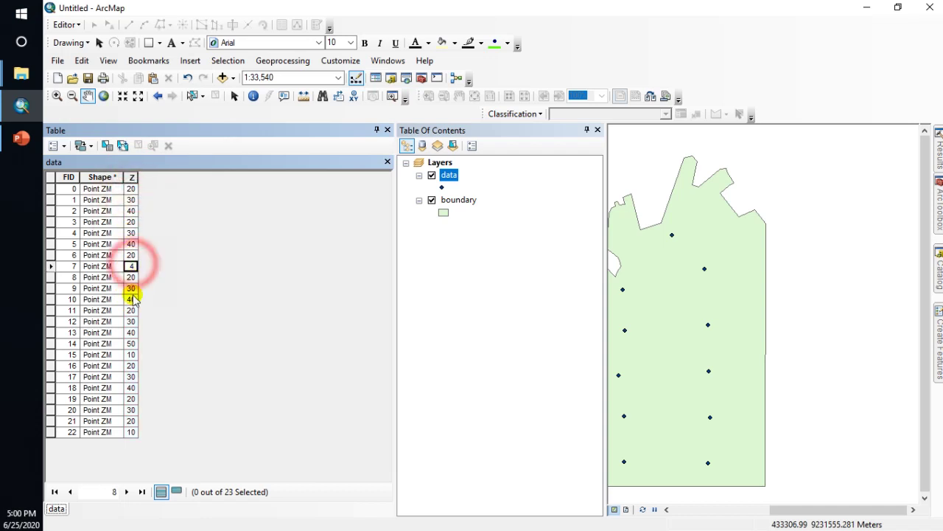
pyautogui.click(131, 298)
pyautogui.click(130, 344)
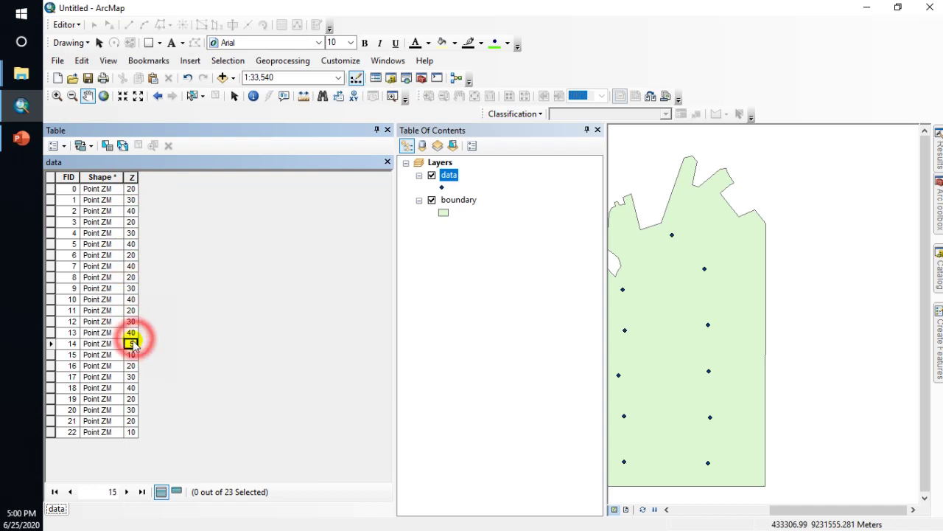
pyautogui.click(458, 200)
# Symbolise the data points as green squares.
pyautogui.moveTo(681, 314); pyautogui.dragTo(788, 319)
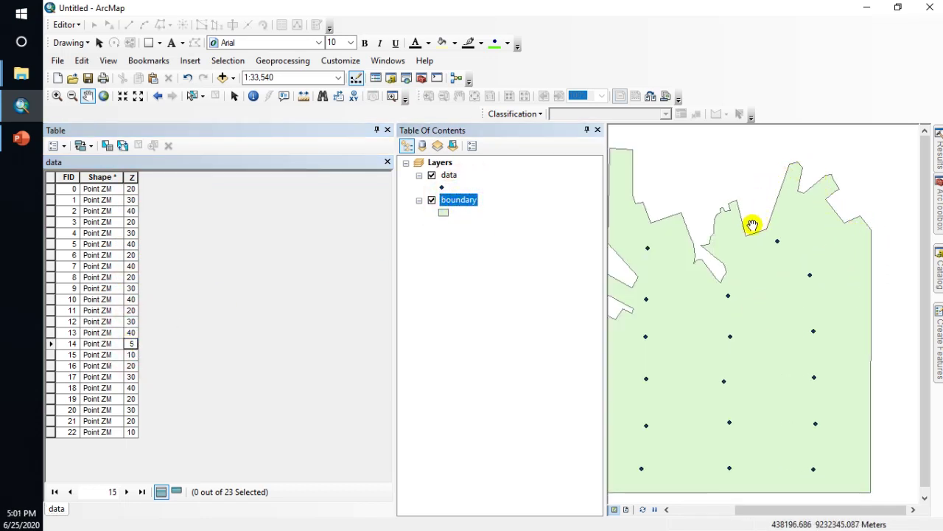
pyautogui.moveTo(445, 177); pyautogui.dragTo(446, 175)
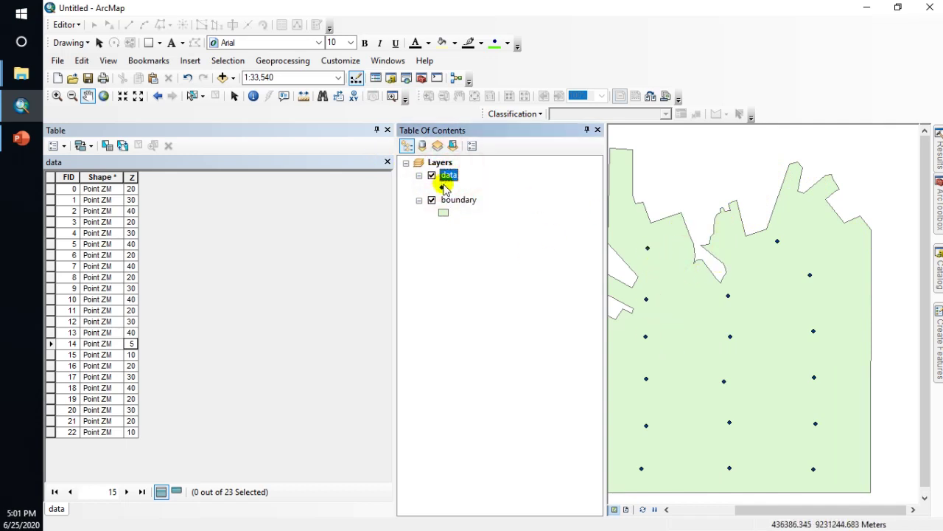
pyautogui.doubleClick(442, 186)
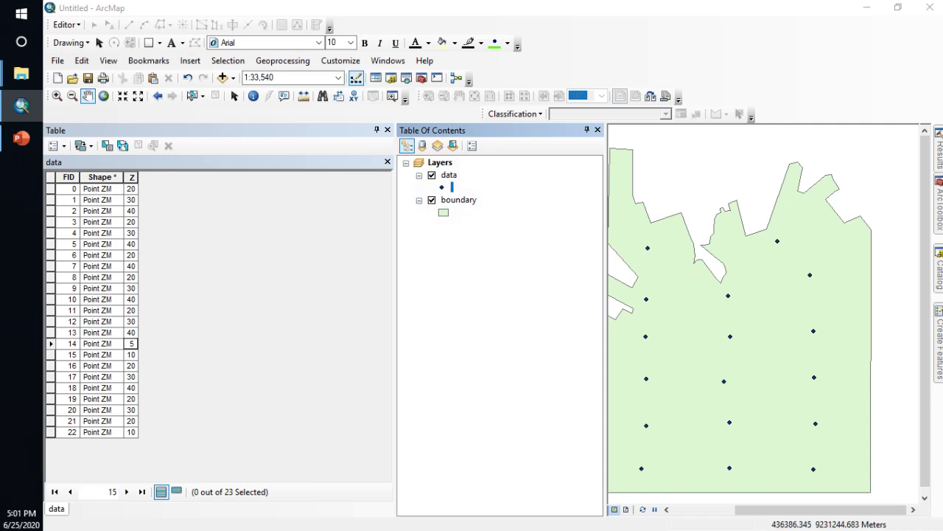
pyautogui.click(300, 438)
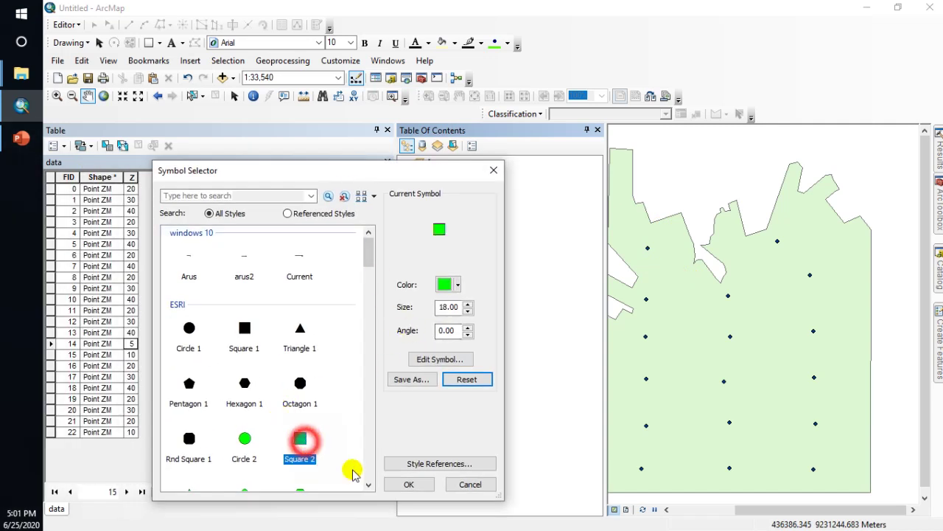
pyautogui.click(409, 484)
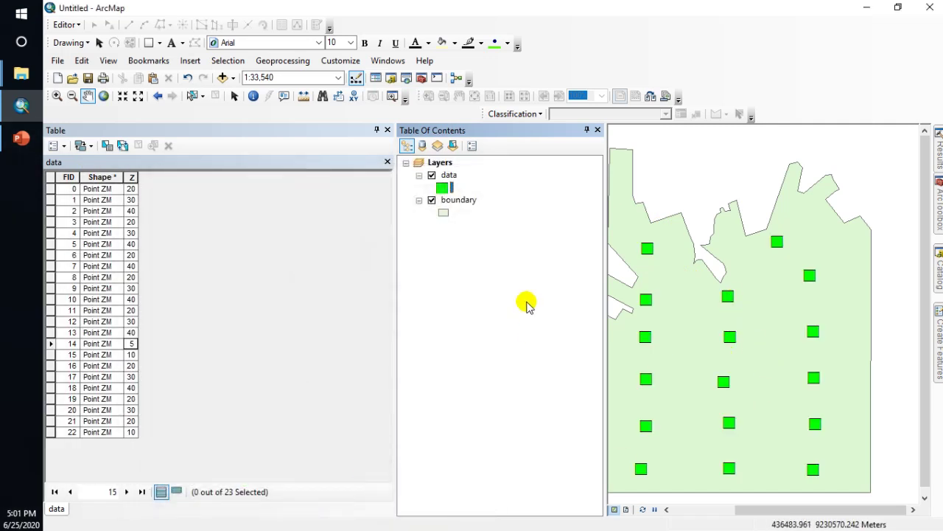
# Give the boundary no fill and a red outline, then auto-hide the layer list and table.
pyautogui.click(444, 213)
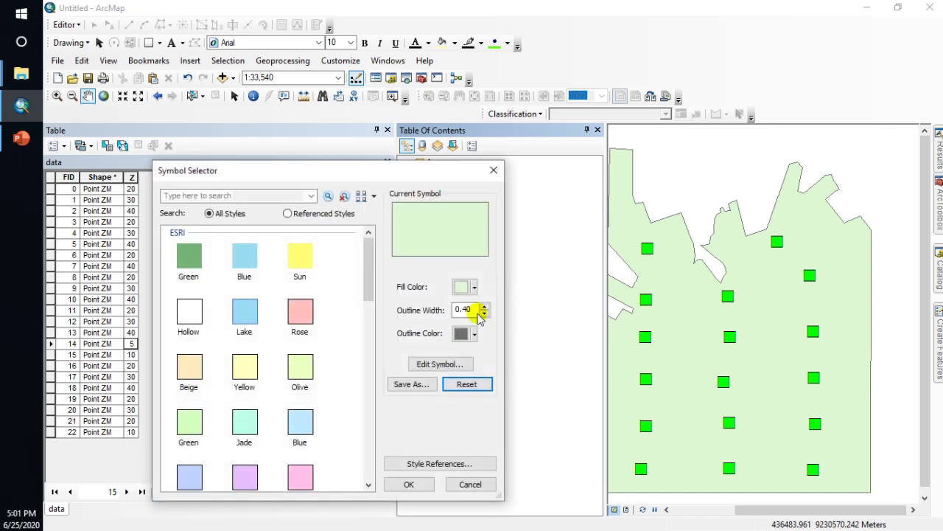
pyautogui.click(473, 287)
pyautogui.click(480, 308)
pyautogui.click(474, 333)
pyautogui.click(470, 401)
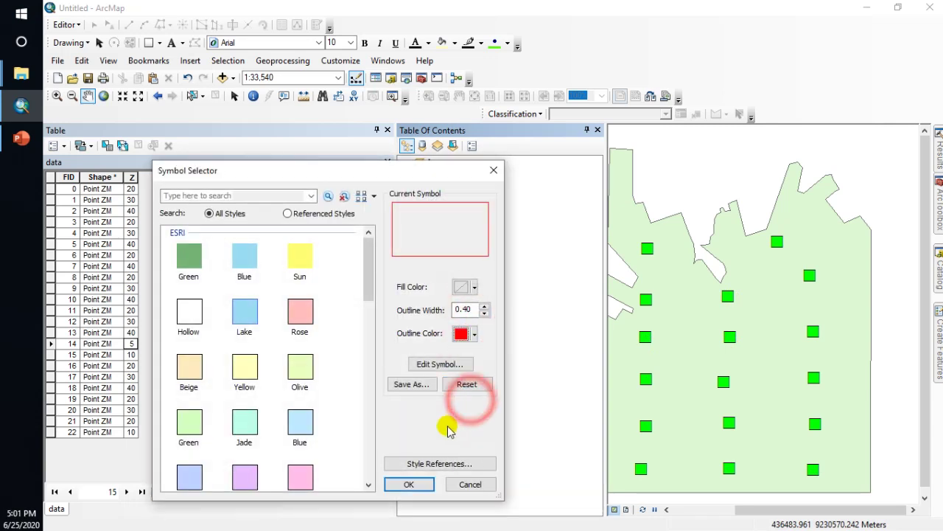
pyautogui.click(410, 483)
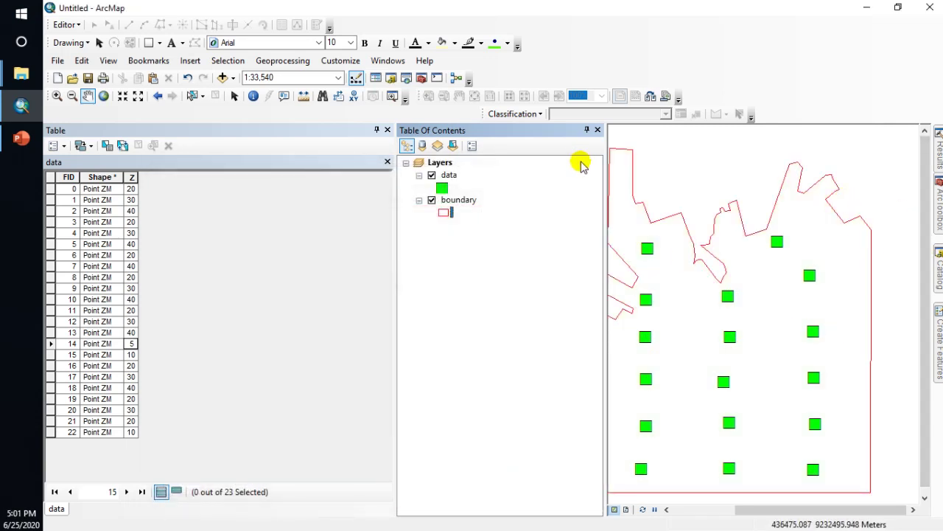
pyautogui.click(587, 130)
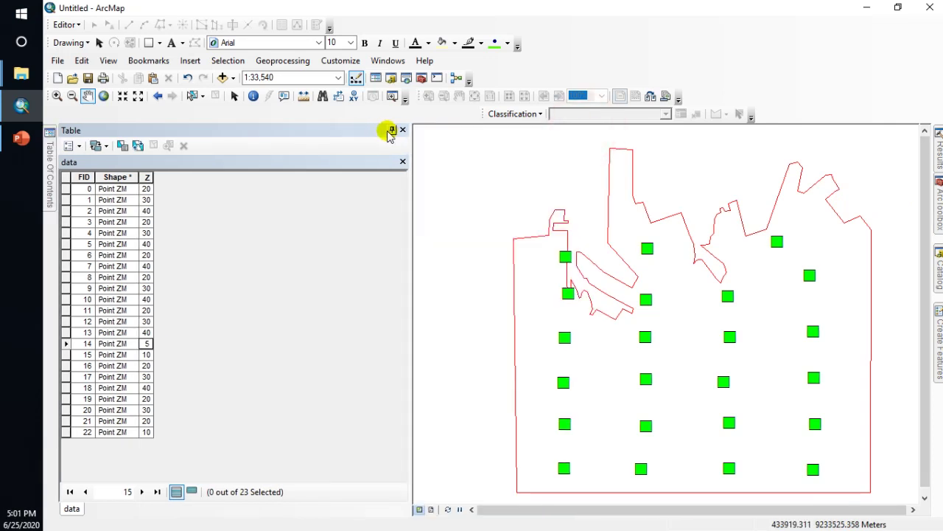
pyautogui.click(392, 131)
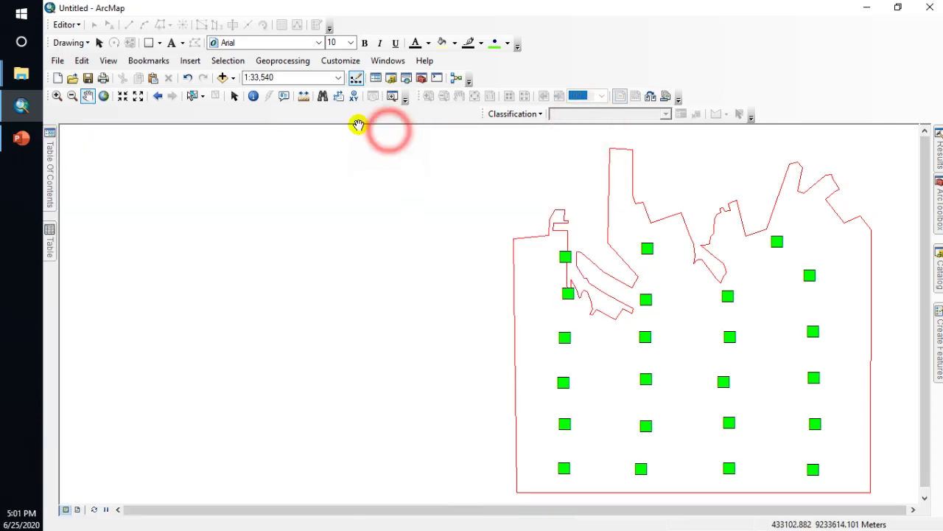
# Launch Topo to Raster from ArcToolbox's Spatial Analyst Tools > Interpolation.
pyautogui.click(423, 81)
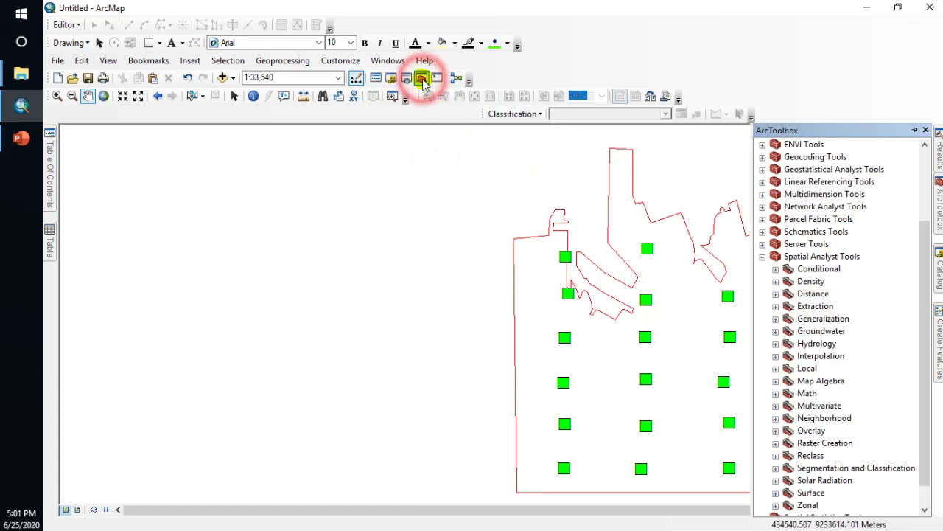
pyautogui.click(762, 257)
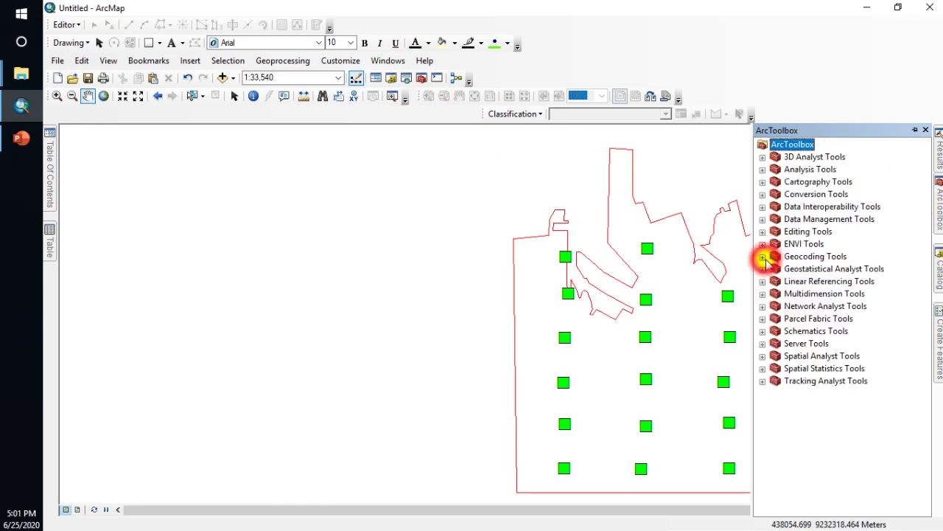
pyautogui.click(762, 356)
pyautogui.scroll(-1, 796, 368)
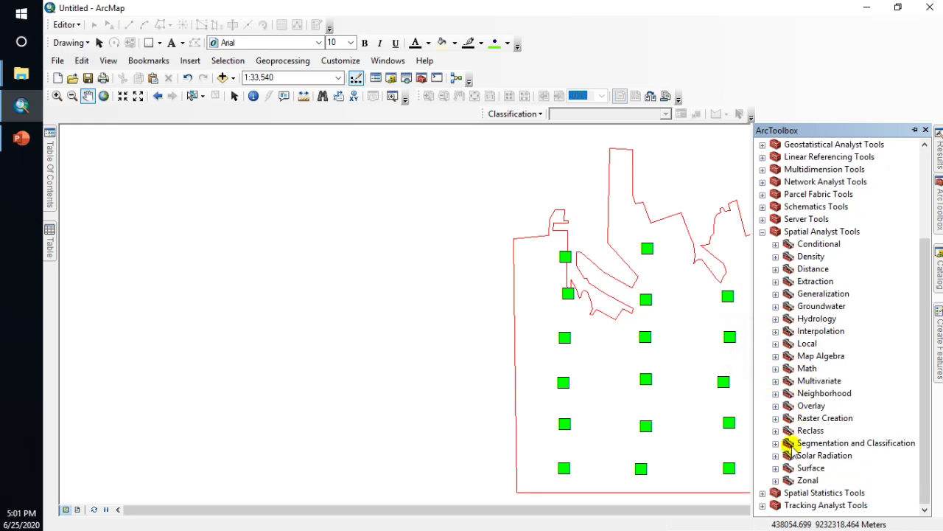
pyautogui.click(776, 332)
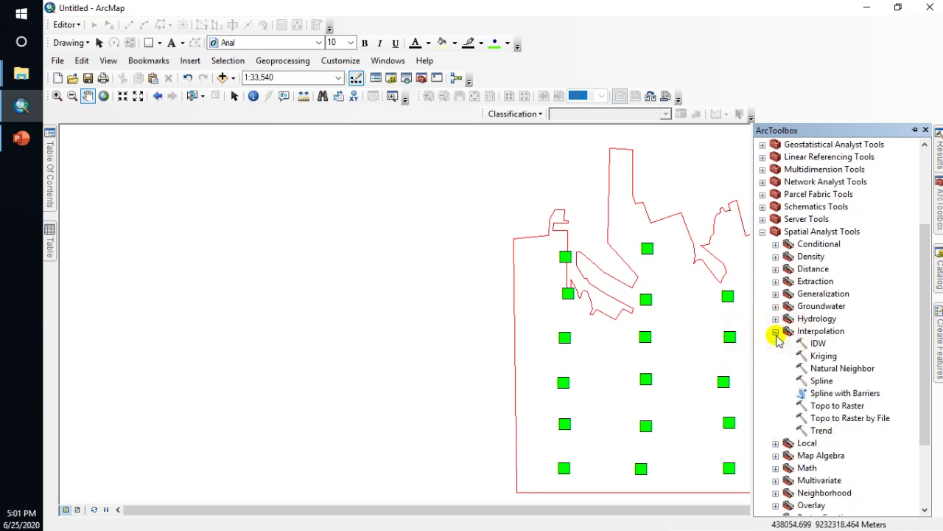
pyautogui.doubleClick(837, 406)
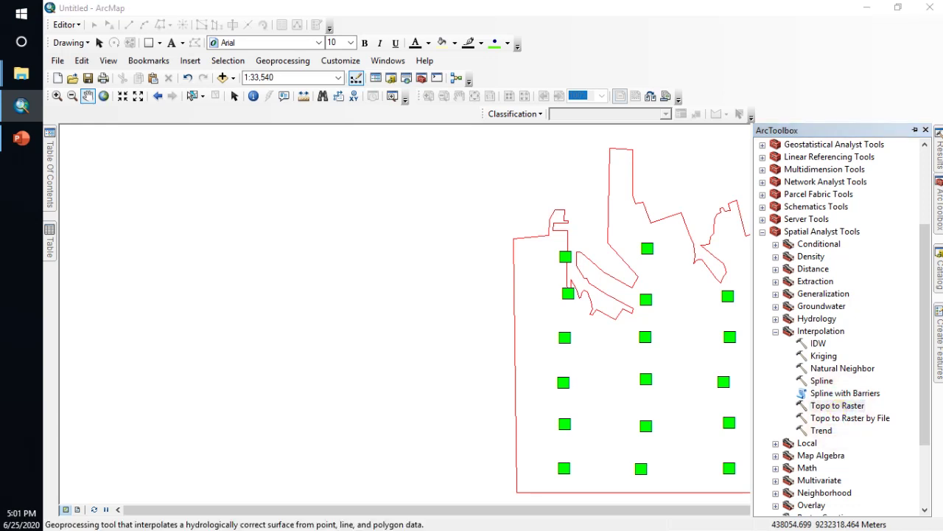
# Add the data and boundary layers as Topo to Raster input features.
pyautogui.click(393, 78)
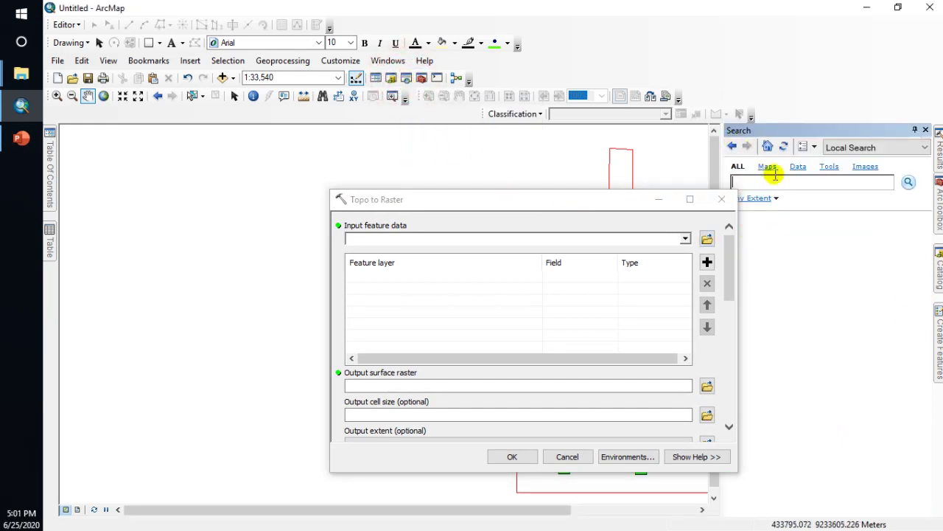
pyautogui.click(777, 179)
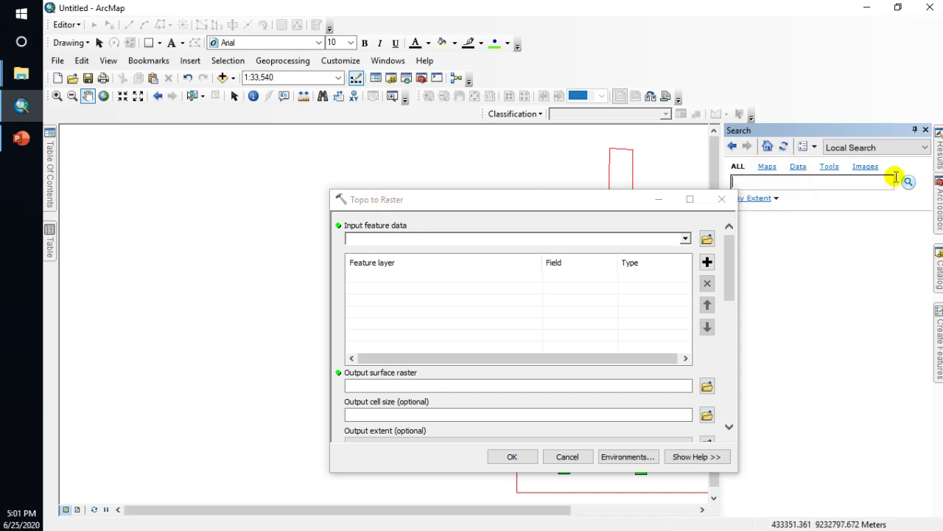
pyautogui.click(926, 132)
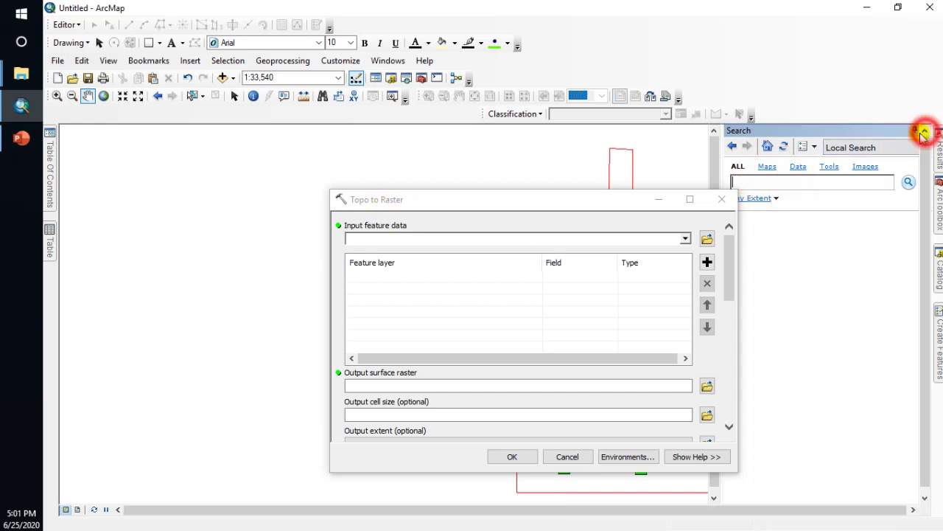
pyautogui.click(573, 219)
pyautogui.click(685, 239)
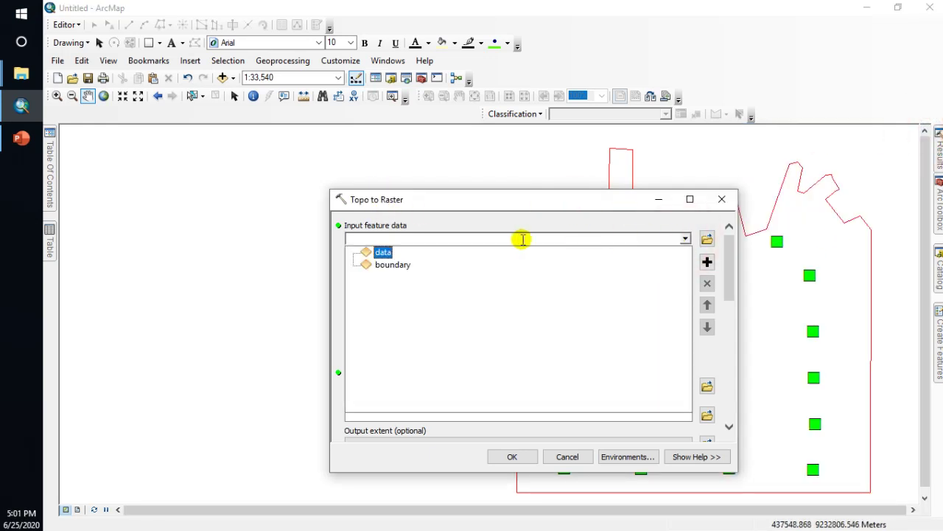
pyautogui.click(385, 252)
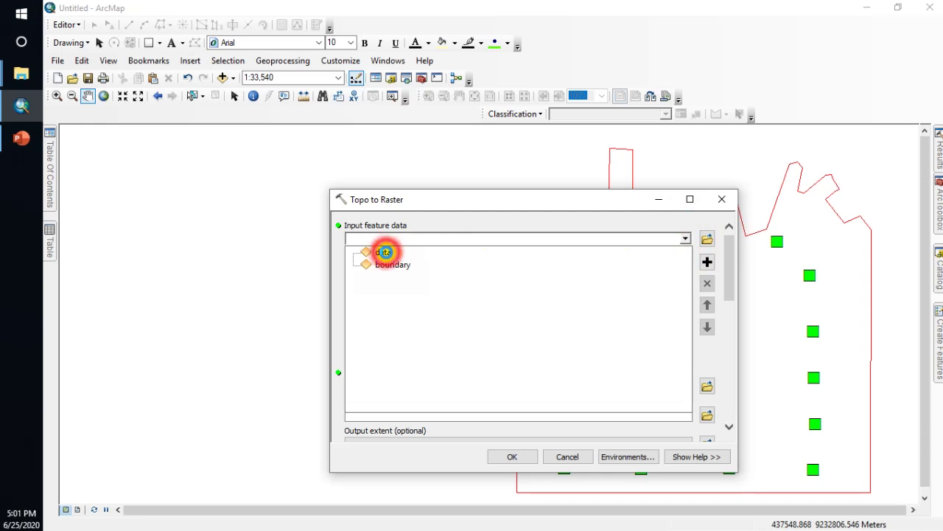
pyautogui.click(675, 239)
pyautogui.click(403, 265)
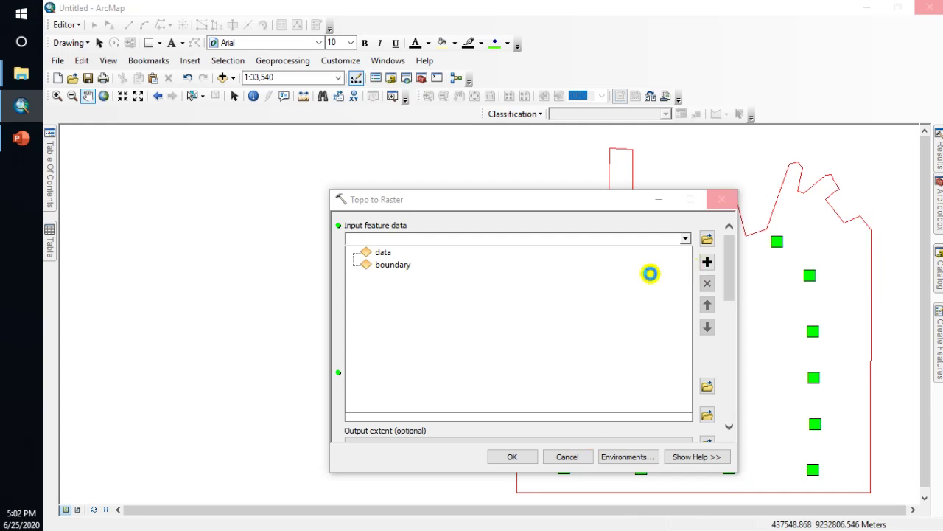
pyautogui.click(647, 277)
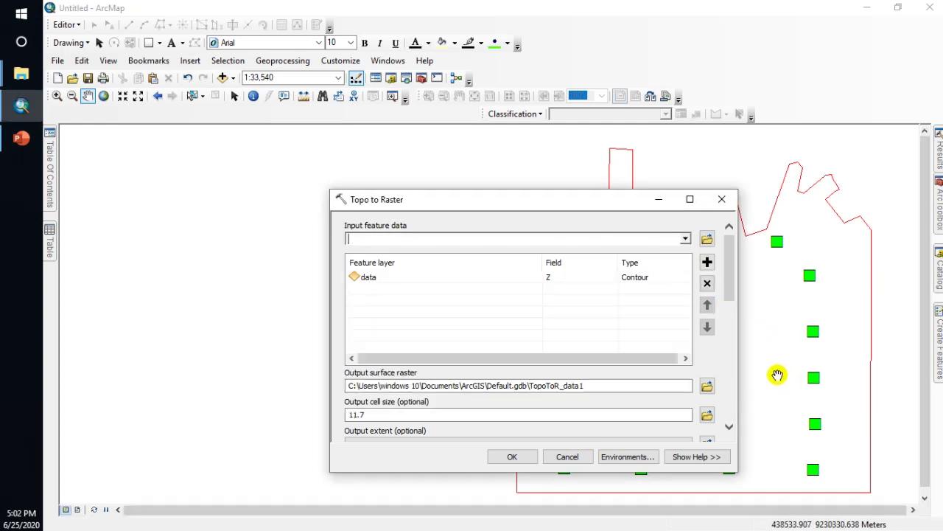
pyautogui.click(686, 240)
pyautogui.click(393, 272)
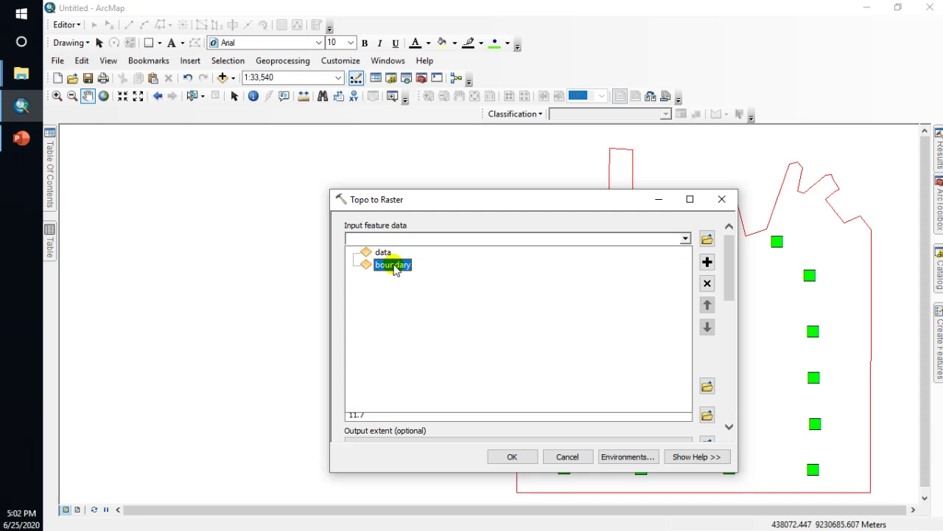
pyautogui.click(393, 267)
# Set the input types to PointElevation for data and Boundary for boundary.
pyautogui.click(665, 276)
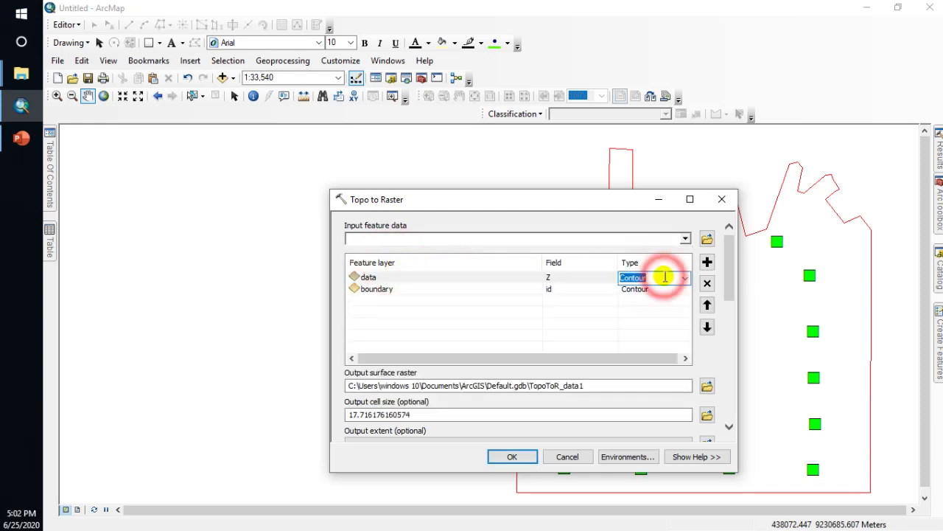
pyautogui.click(685, 278)
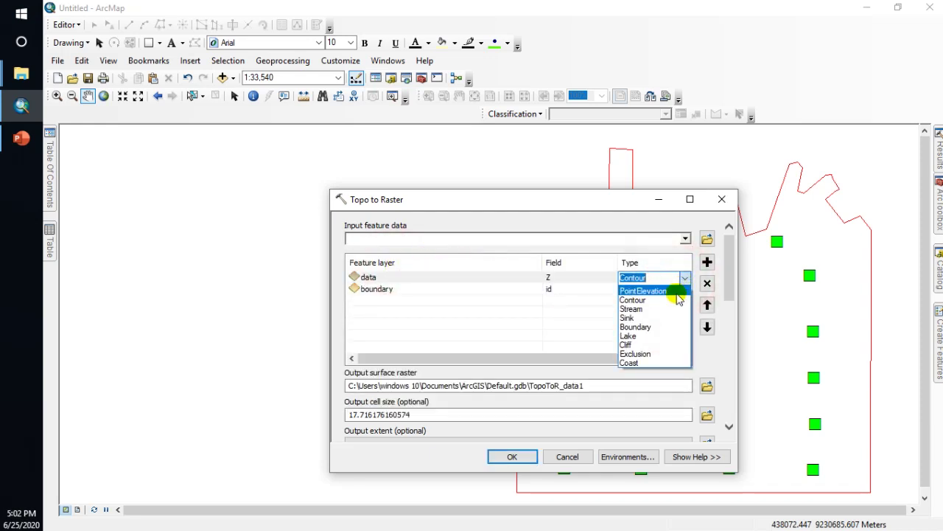
pyautogui.click(677, 293)
pyautogui.click(670, 289)
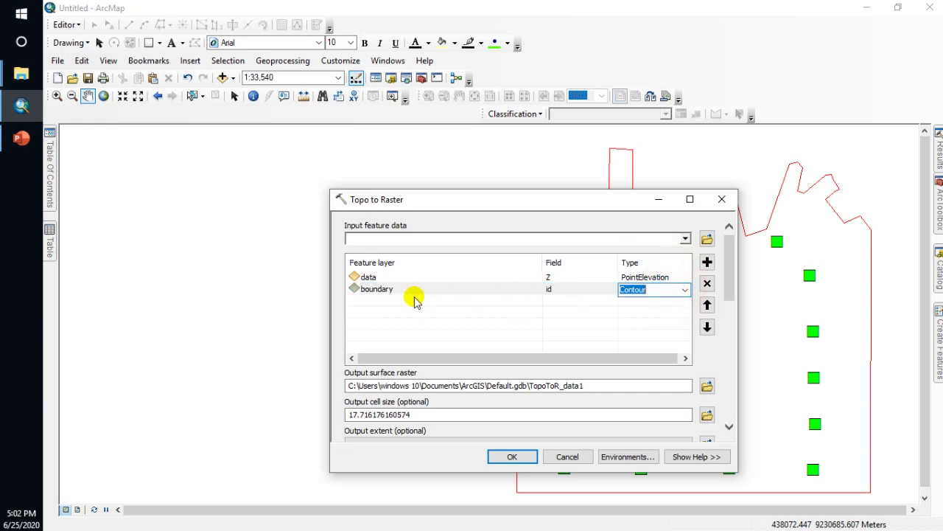
pyautogui.click(684, 289)
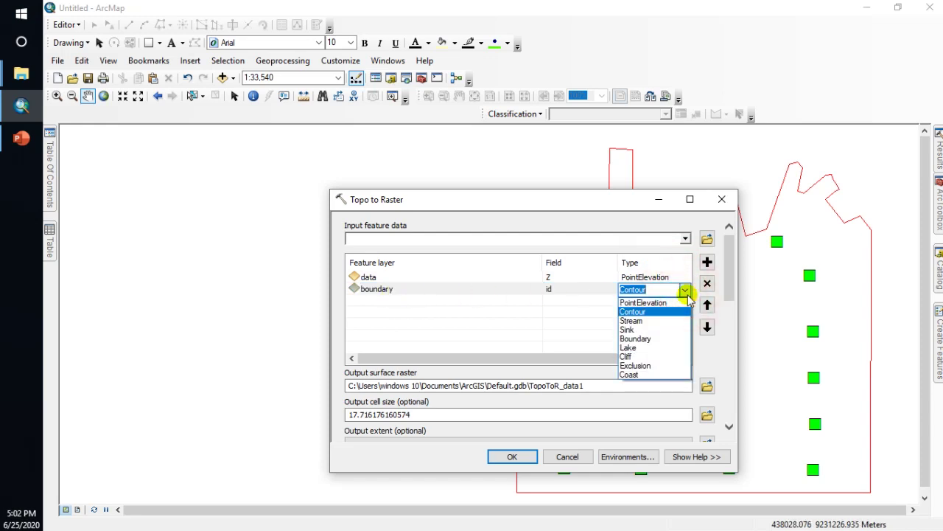
pyautogui.click(667, 338)
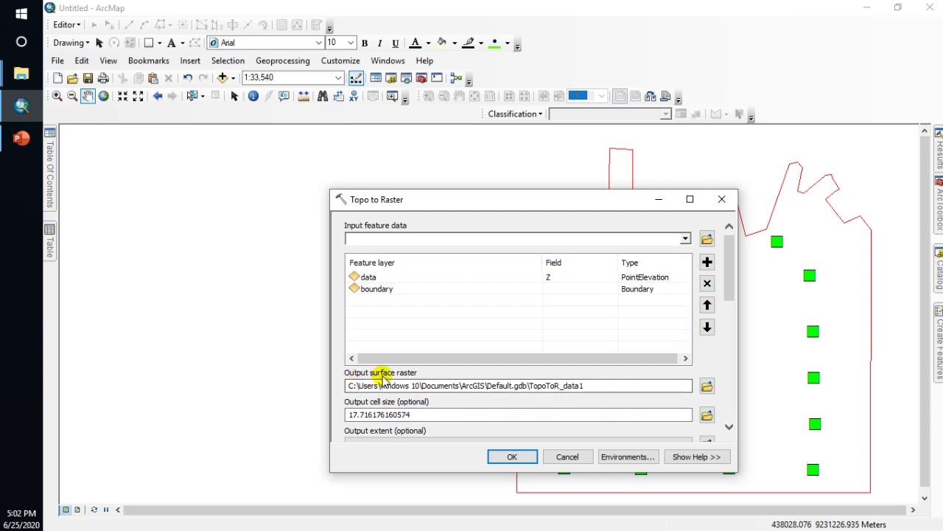
# Browse the output surface raster location to E:\bagusGIS\interpolasi.
pyautogui.click(707, 387)
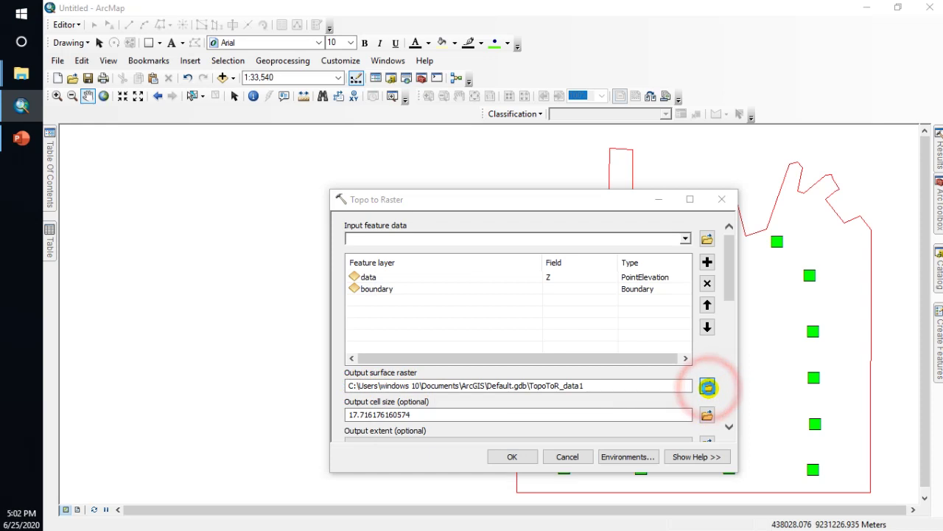
pyautogui.click(482, 249)
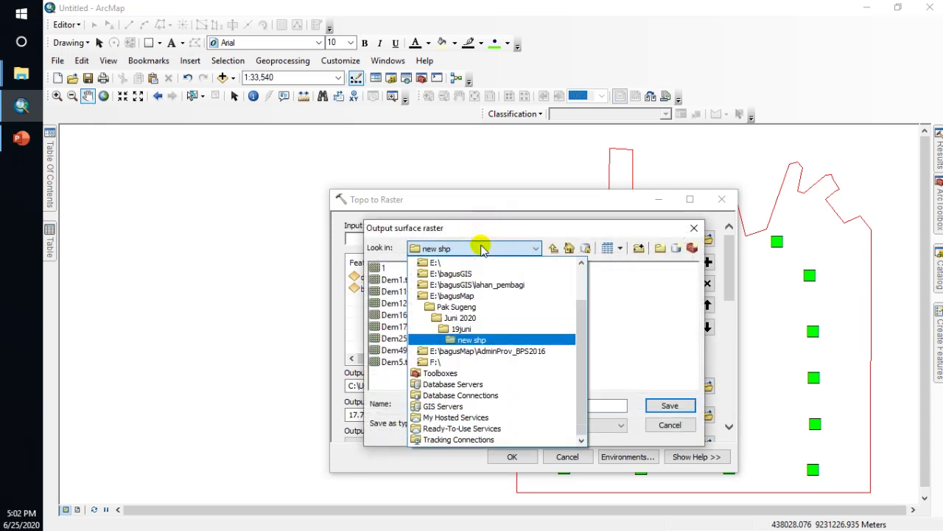
pyautogui.click(466, 275)
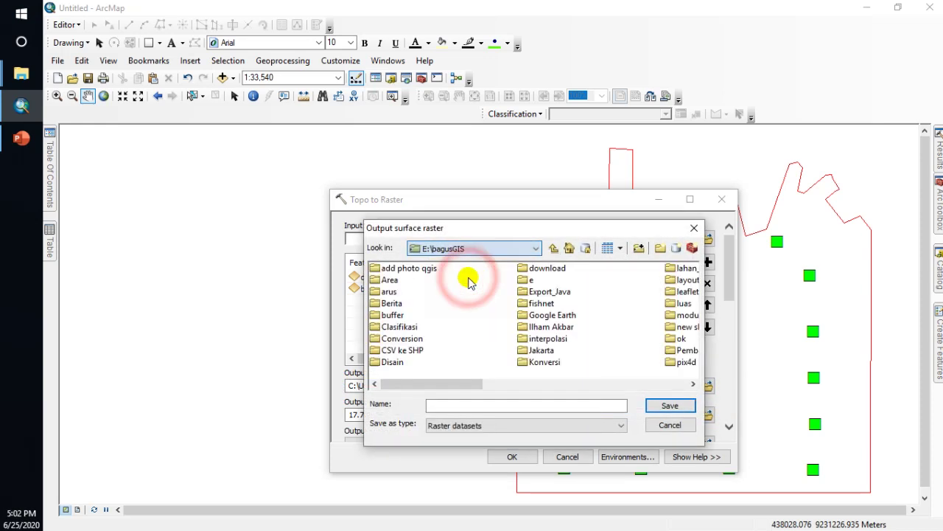
pyautogui.click(530, 304)
pyautogui.click(532, 326)
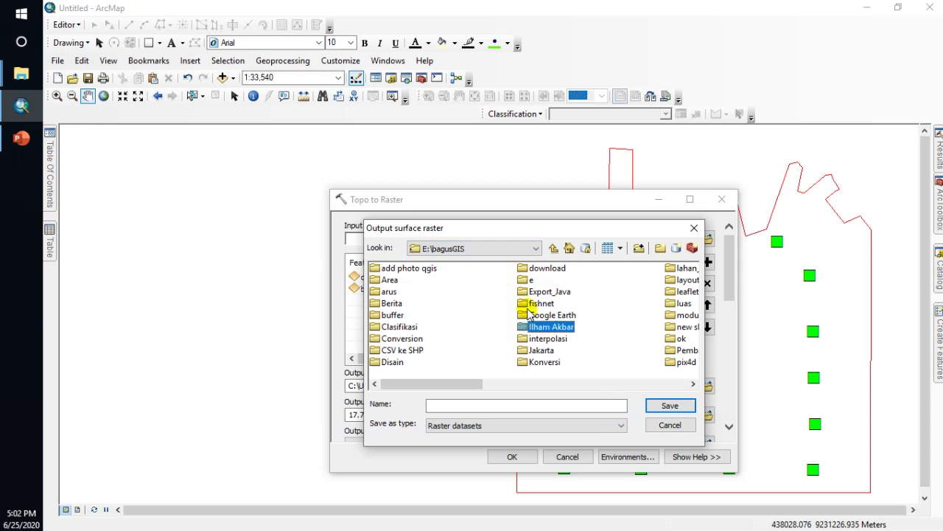
pyautogui.doubleClick(549, 339)
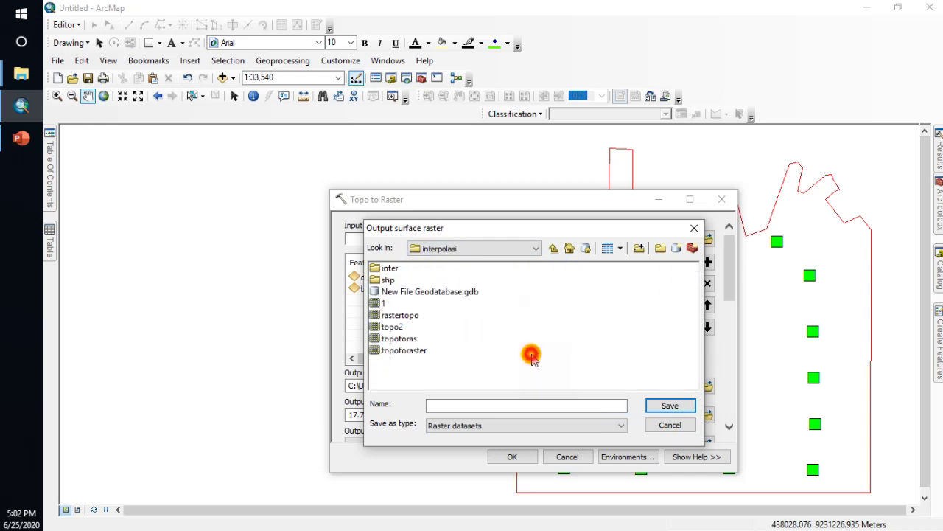
pyautogui.click(553, 248)
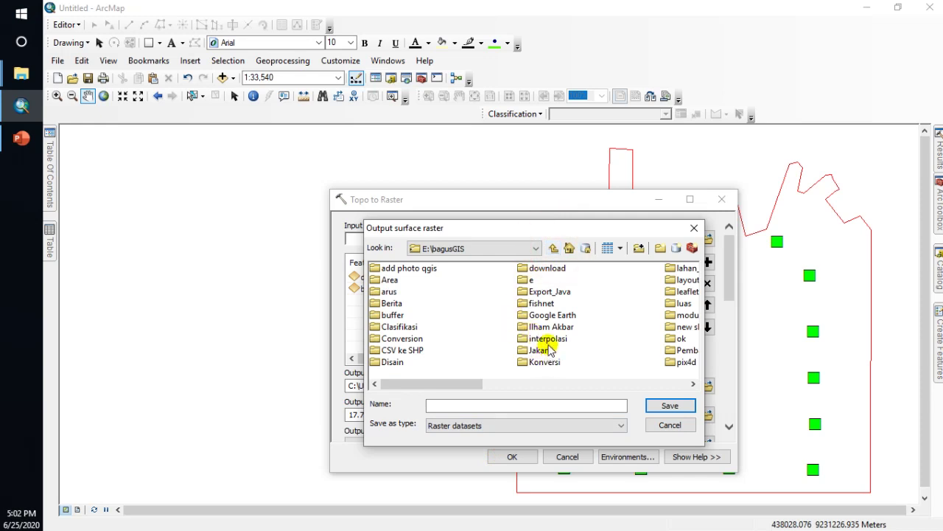
pyautogui.click(546, 339)
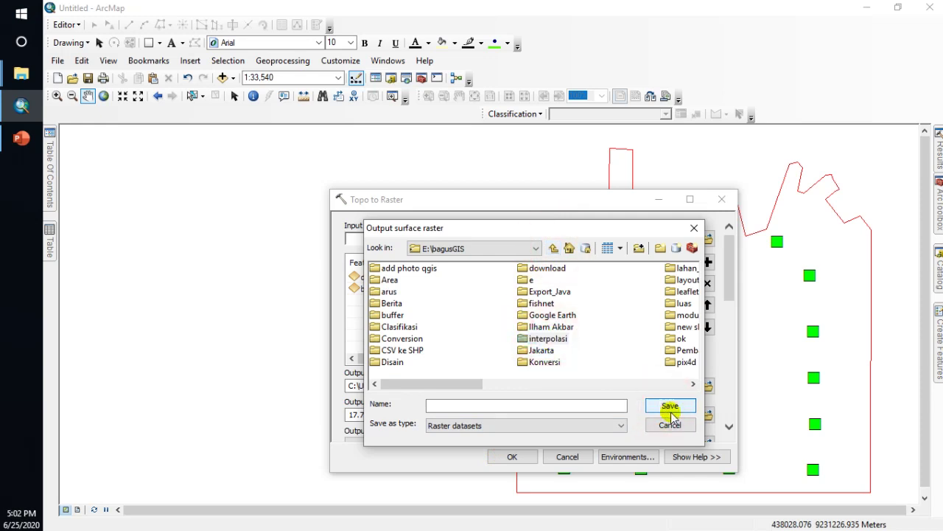
pyautogui.doubleClick(545, 338)
# Name the output raster data.tif, save it, and run Topo to Raster.
pyautogui.click(488, 408)
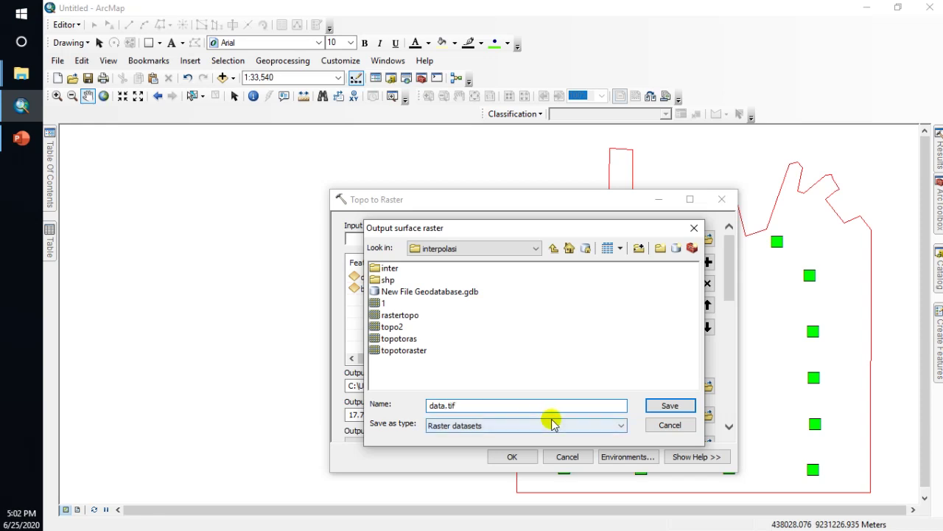
pyautogui.doubleClick(447, 407)
pyautogui.click(469, 405)
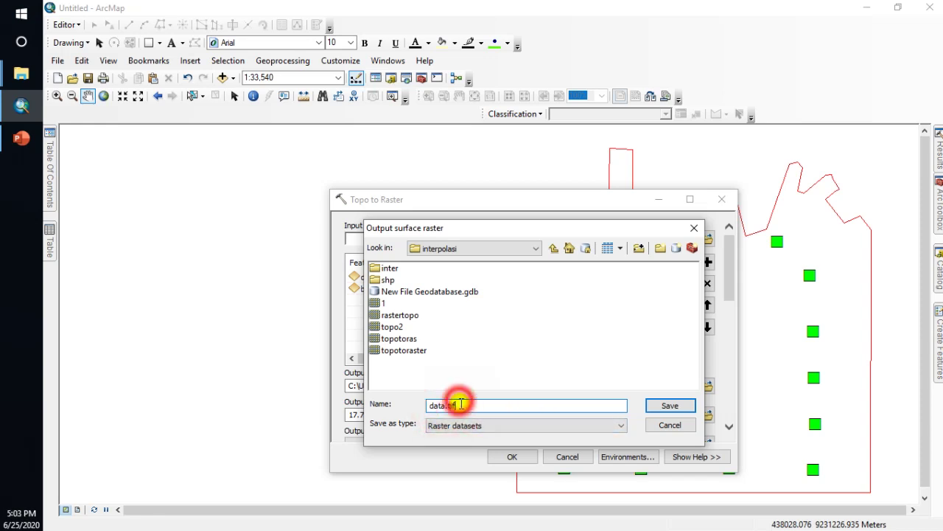
pyautogui.click(671, 407)
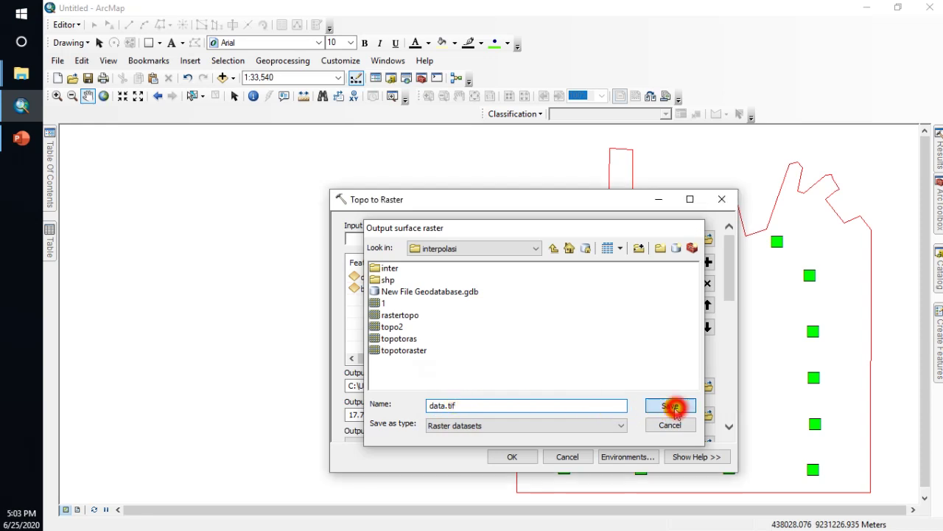
pyautogui.click(529, 456)
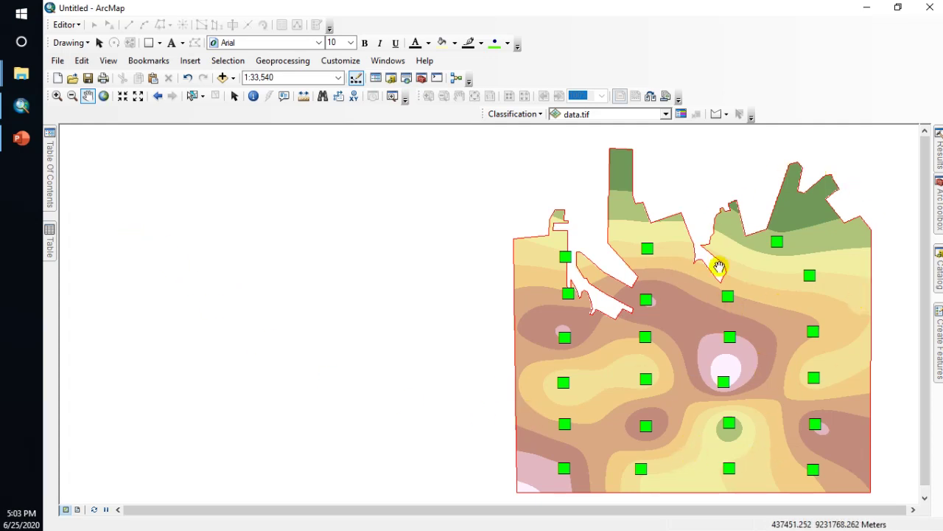
# Pan the map to centre the new data.tif surface and bring back the layer list.
pyautogui.moveTo(570, 398); pyautogui.dragTo(469, 350)
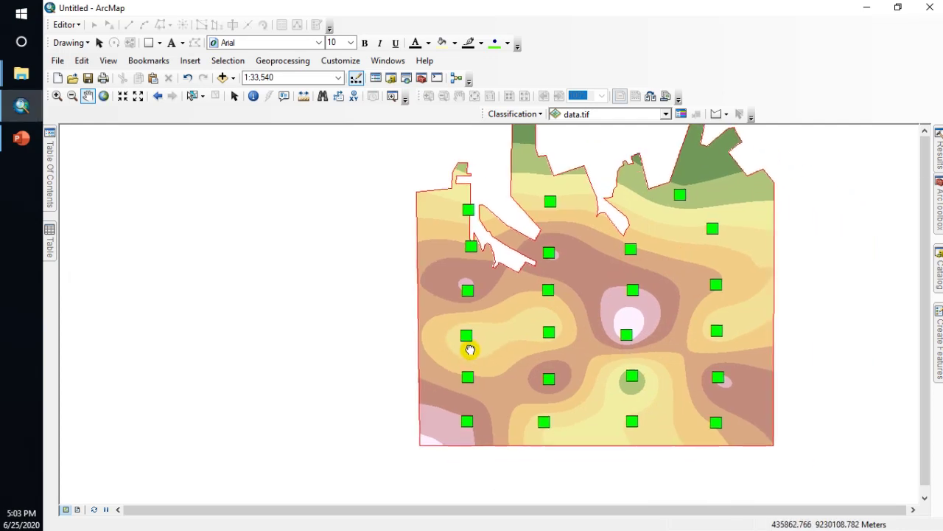
pyautogui.click(51, 181)
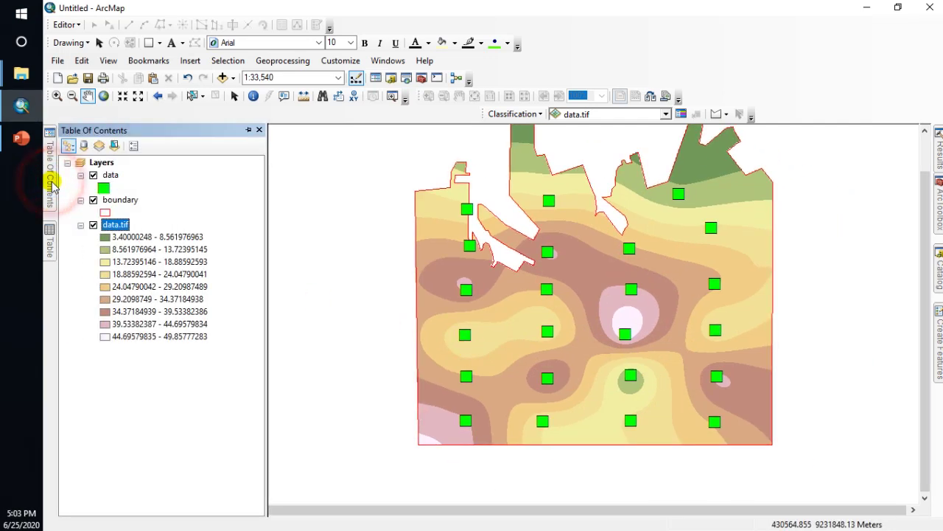
# Classify data.tif into 14 classes with the red-yellow-blue colour ramp and apply it.
pyautogui.rightClick(122, 229)
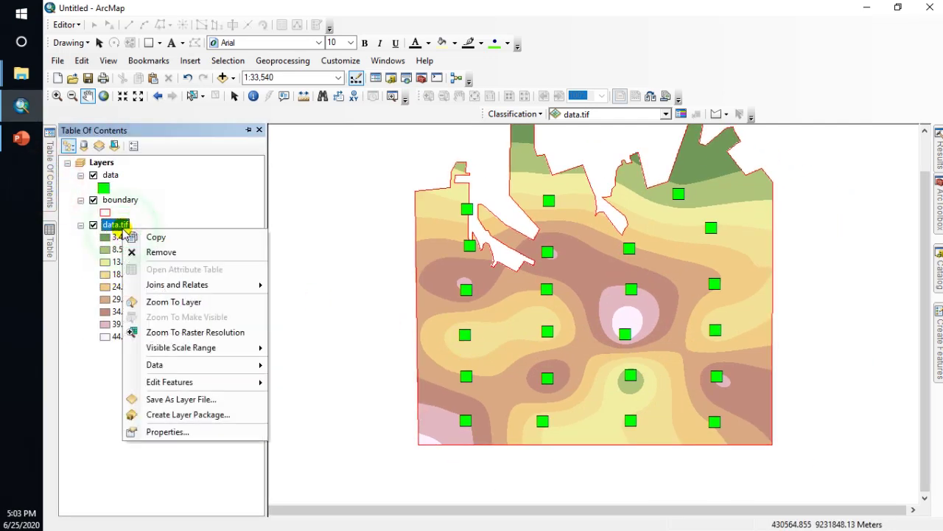
pyautogui.click(183, 433)
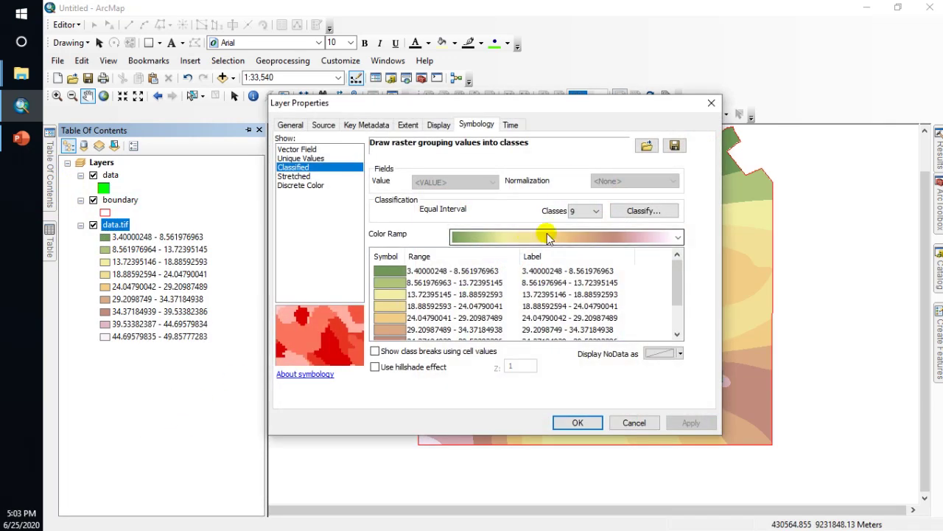
pyautogui.click(590, 212)
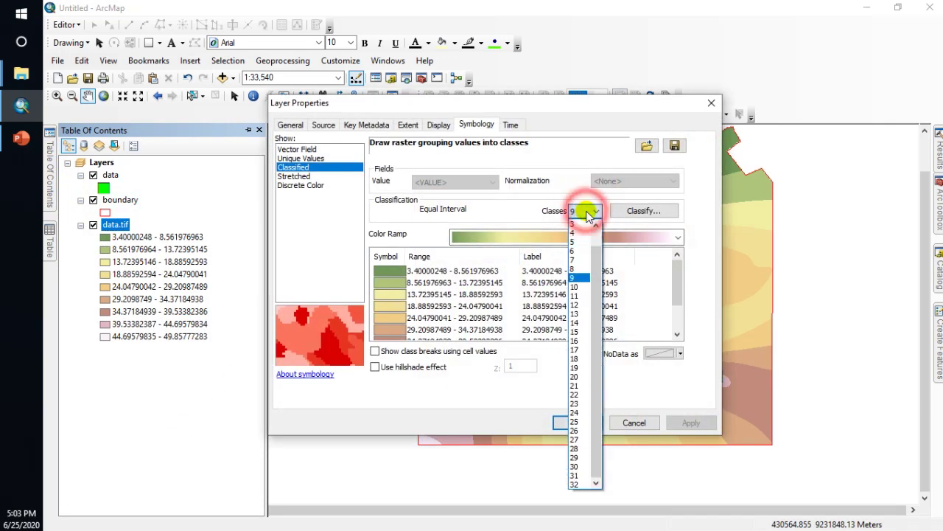
pyautogui.click(581, 305)
pyautogui.click(676, 237)
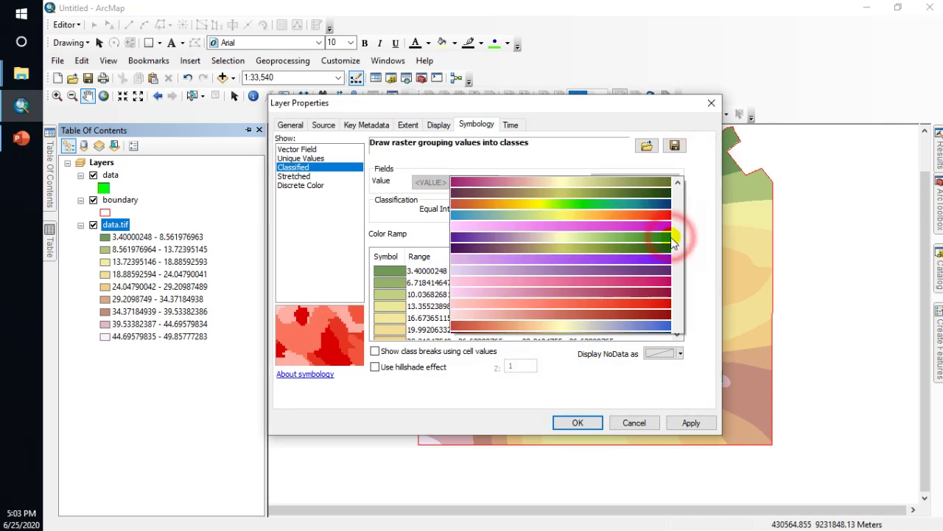
pyautogui.click(664, 206)
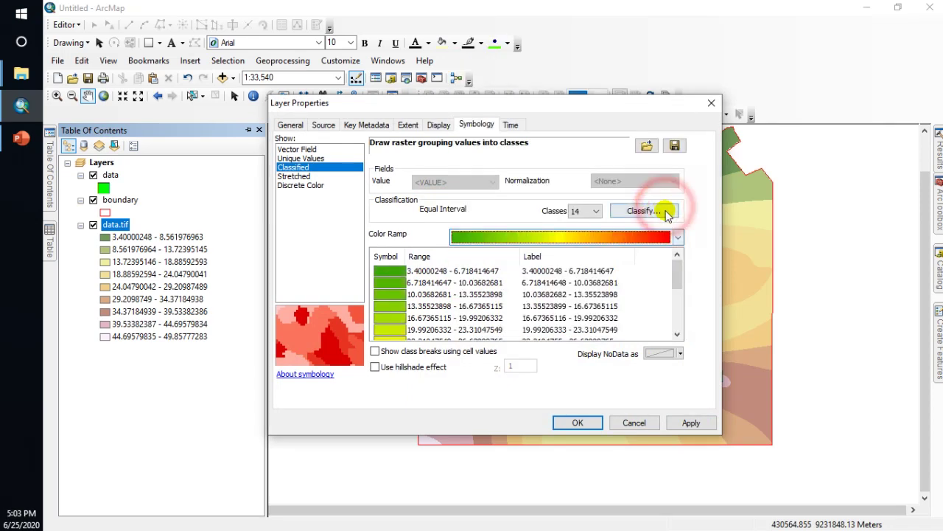
pyautogui.click(642, 245)
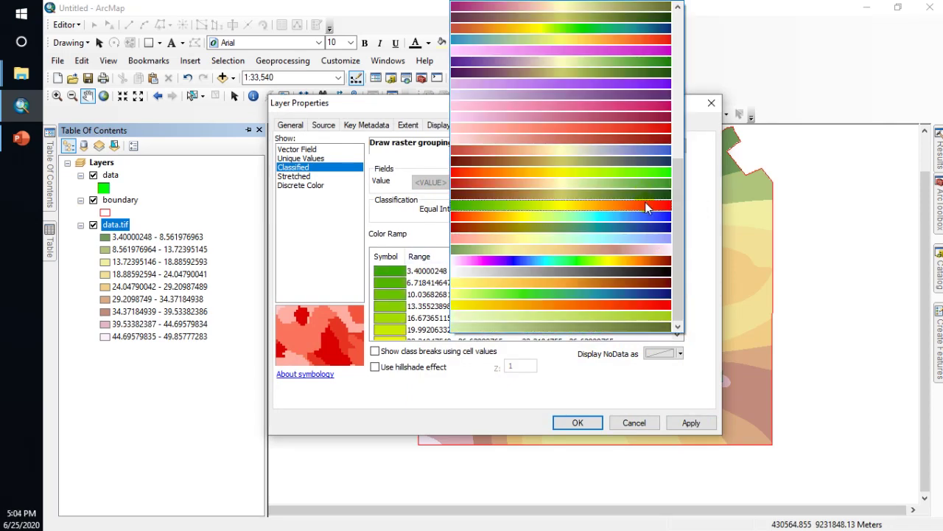
pyautogui.click(646, 216)
pyautogui.click(691, 423)
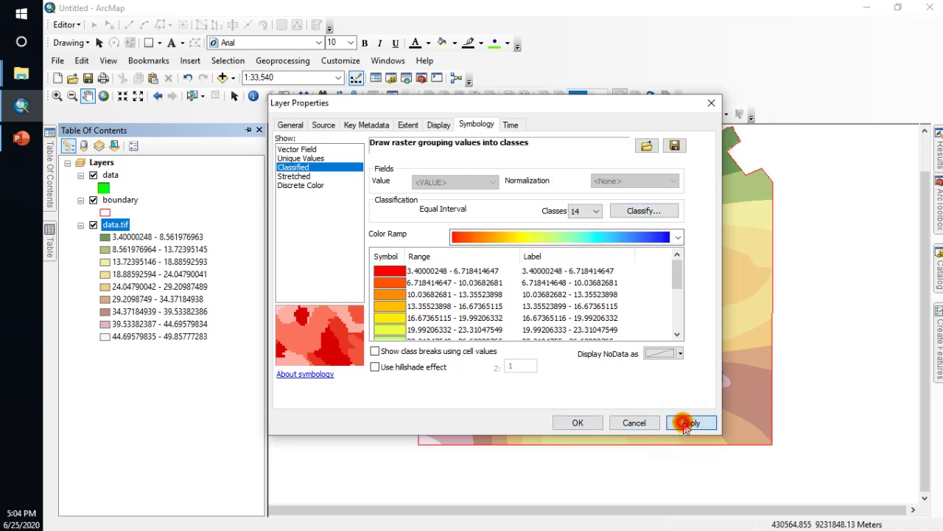
pyautogui.click(579, 423)
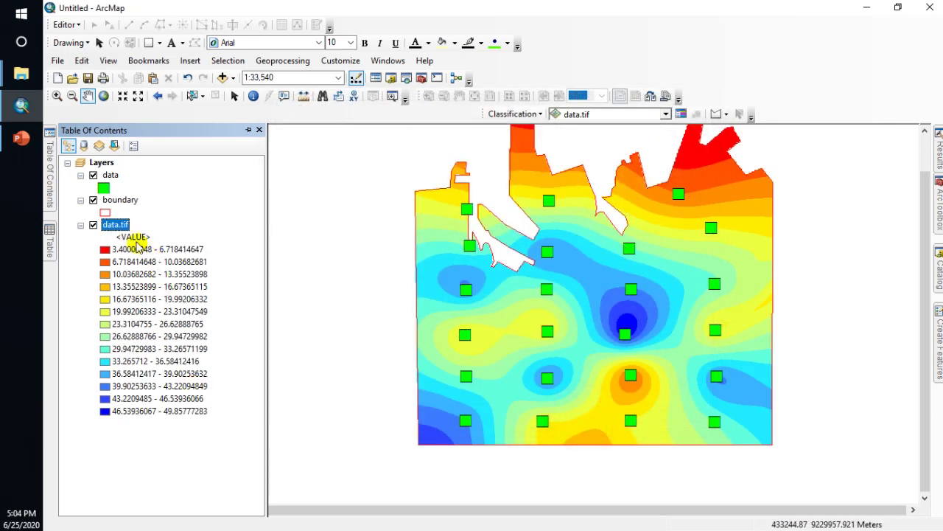
pyautogui.rightClick(118, 225)
pyautogui.click(185, 427)
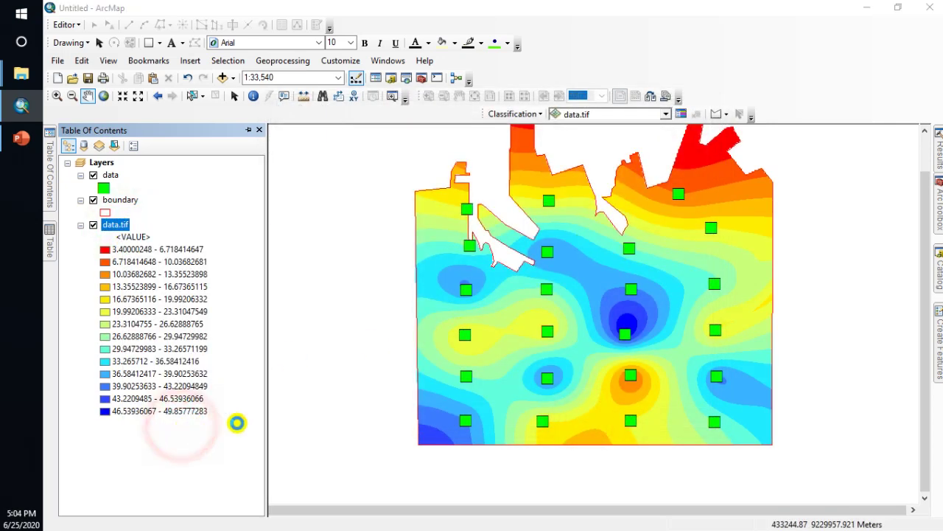
# Switch data.tif to Stretched with the blue-yellow-red ramp, Low 3.4 to High 49.8578.
pyautogui.click(295, 177)
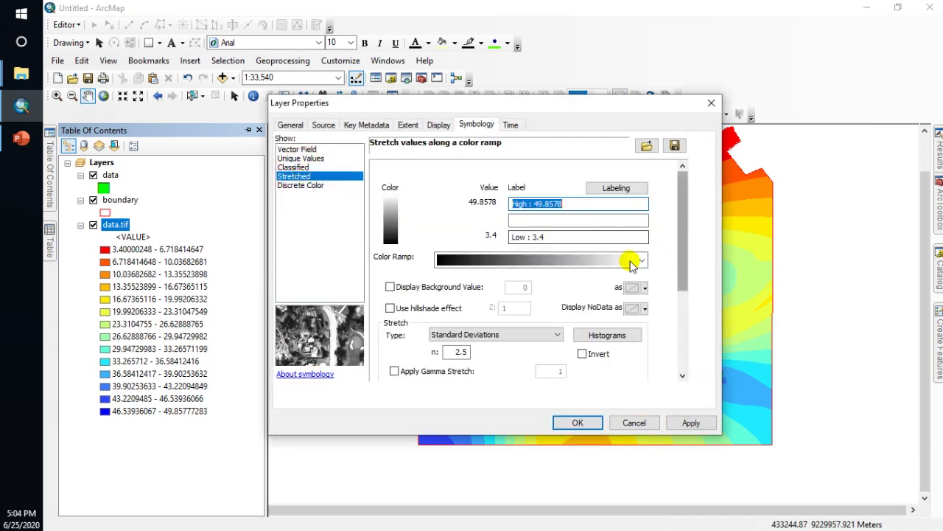
pyautogui.click(628, 259)
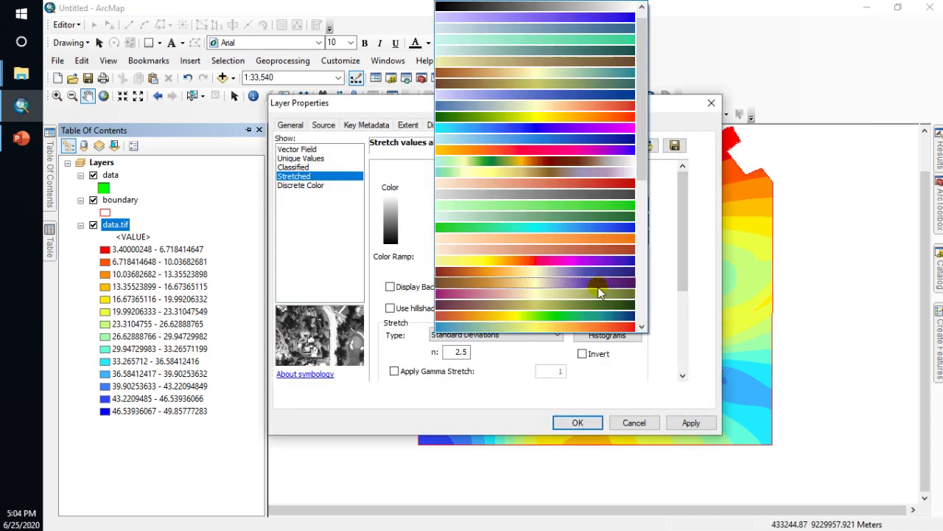
pyautogui.click(612, 326)
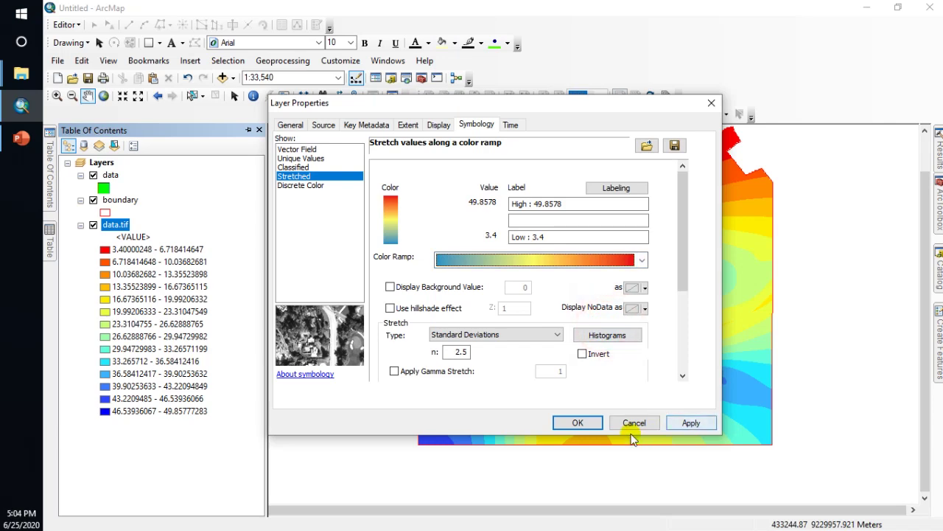
pyautogui.click(578, 422)
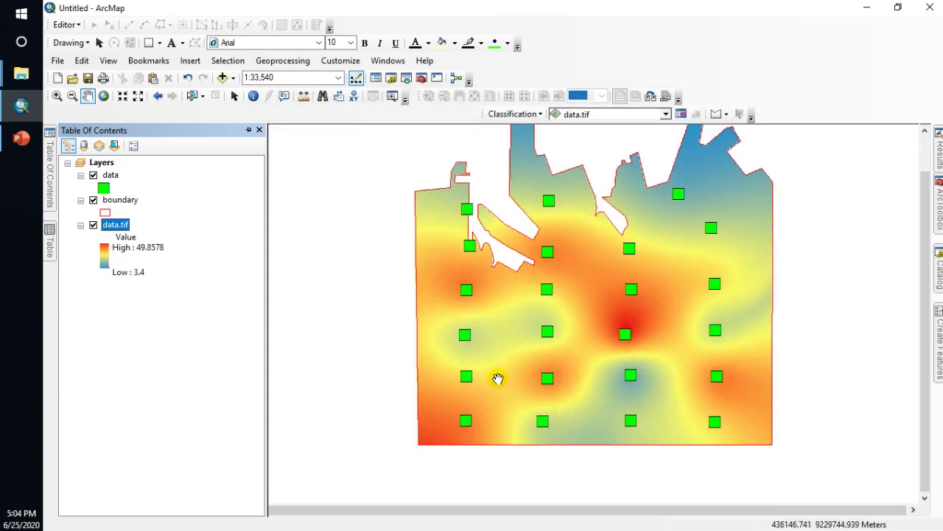